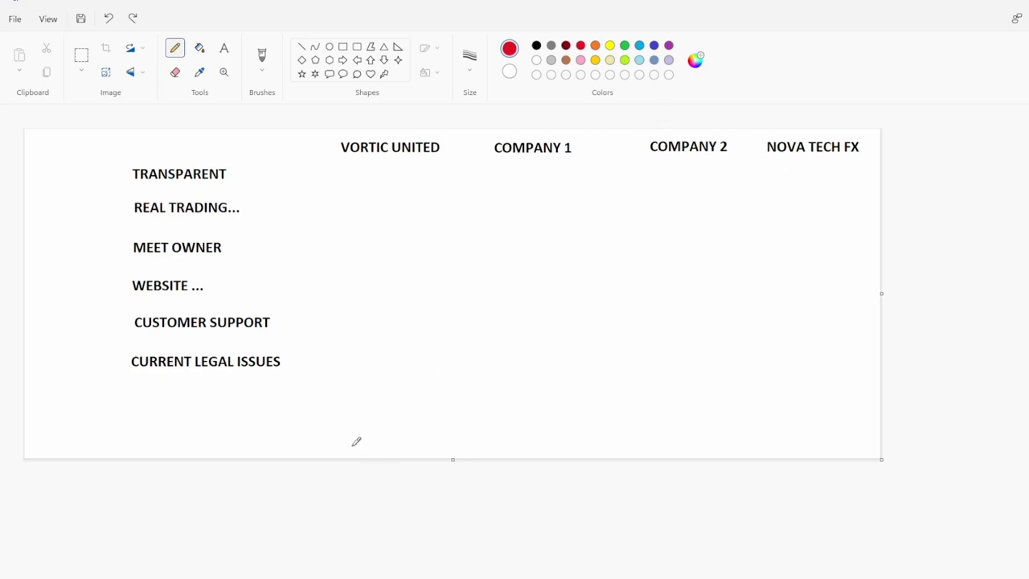
Step: Draw a red and a green sample mark below the table, plus green and red marks for NOVA TECH FX under TRANSPARENT
left_click_drag(351, 448, 427, 447)
left_click(624, 45)
left_click_drag(776, 175, 783, 168)
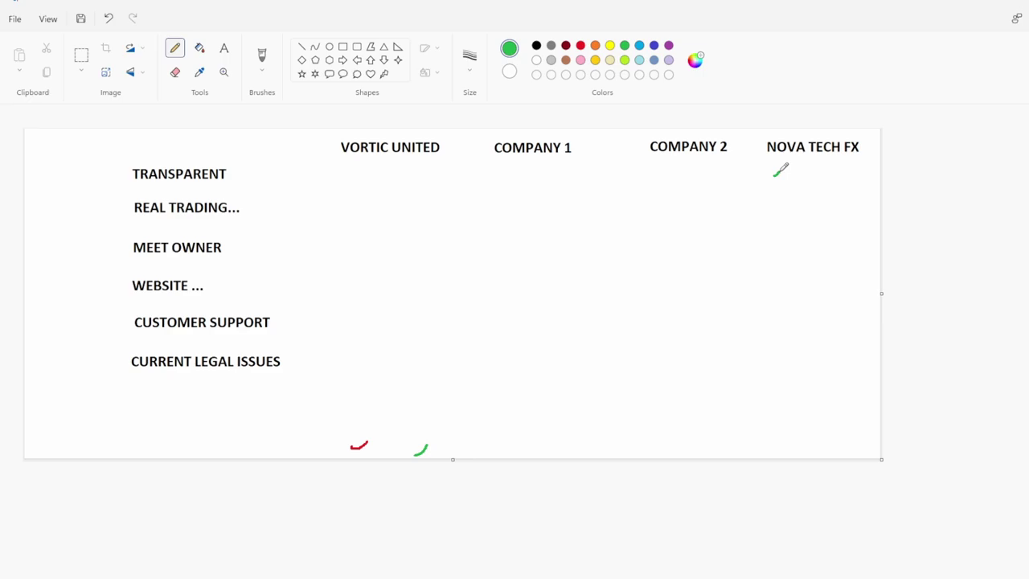
left_click(580, 46)
left_click_drag(795, 177, 803, 161)
Step: Draw green marks for VORTIC UNITED under TRANSPARENT, REAL TRADING and MEET OWNER, and for COMPANY 1 under TRANSPARENT and REAL TRADING
left_click(625, 46)
left_click_drag(347, 182, 358, 173)
left_click_drag(491, 183, 511, 168)
left_click_drag(342, 257, 364, 251)
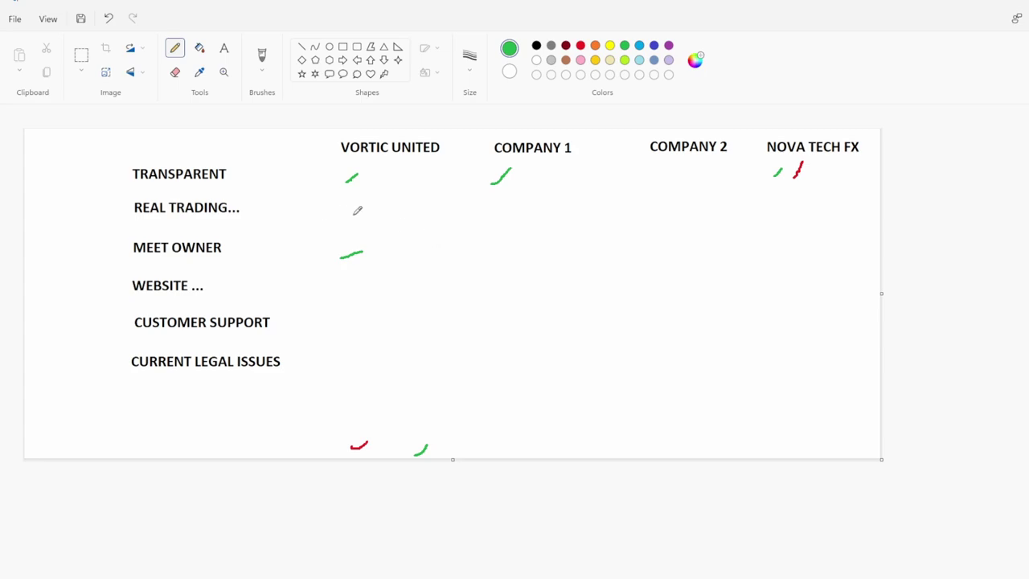
left_click_drag(350, 217, 361, 208)
left_click_drag(492, 217, 505, 202)
key("ctrl+z")
Step: Draw three red strokes for NOVA TECH FX in the REAL TRADING row
left_click(580, 45)
left_click_drag(777, 214, 789, 199)
left_click_drag(791, 214, 803, 201)
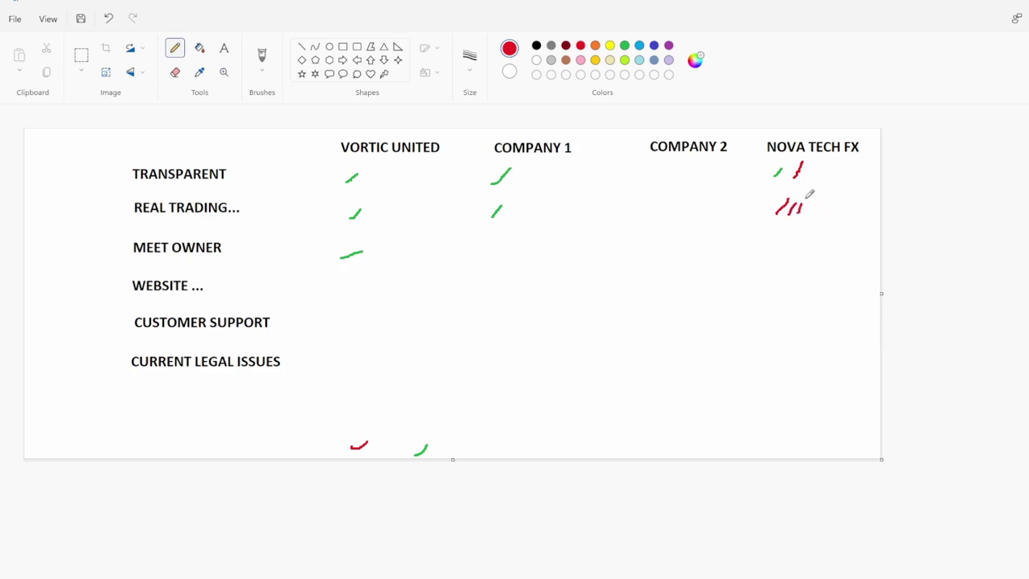
left_click_drag(801, 214, 804, 204)
Step: Add a second green stroke to COMPANY 1's marks in the TRANSPARENT and REAL TRADING rows
left_click(624, 45)
left_click_drag(509, 183, 519, 167)
left_click_drag(499, 218, 509, 205)
Step: Mark COMPANY 2 with one green and one red stroke for TRANSPARENT and a red stroke for REAL TRADING
left_click_drag(657, 181, 664, 170)
key("ctrl+z")
left_click(580, 45)
left_click_drag(653, 218, 660, 205)
left_click_drag(658, 216, 662, 207)
left_click(625, 46)
left_click(581, 46)
left_click_drag(678, 179, 681, 167)
Step: Rate MEET OWNER with a green stroke for COMPANY 1, green and red strokes for COMPANY 2, and a thick red mark for NOVA TECH FX
left_click(625, 46)
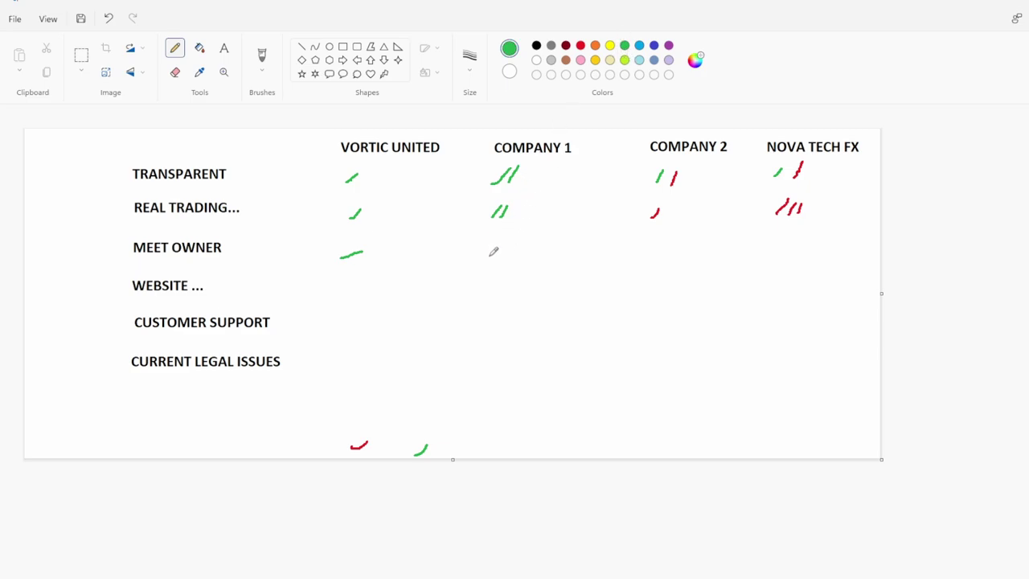
left_click_drag(488, 258, 496, 246)
left_click_drag(652, 263, 658, 249)
left_click(581, 48)
left_click_drag(670, 263, 674, 251)
left_click_drag(779, 263, 790, 244)
Step: Draw green marks in the WEBSITE row for NOVA TECH FX, VORTIC UNITED and COMPANY 1, making the NOVA TECH FX one thick
left_click(626, 47)
mouse_move(773, 302)
left_mouse_down()
mouse_move(787, 283)
mouse_move(777, 299)
mouse_move(783, 292)
left_mouse_up()
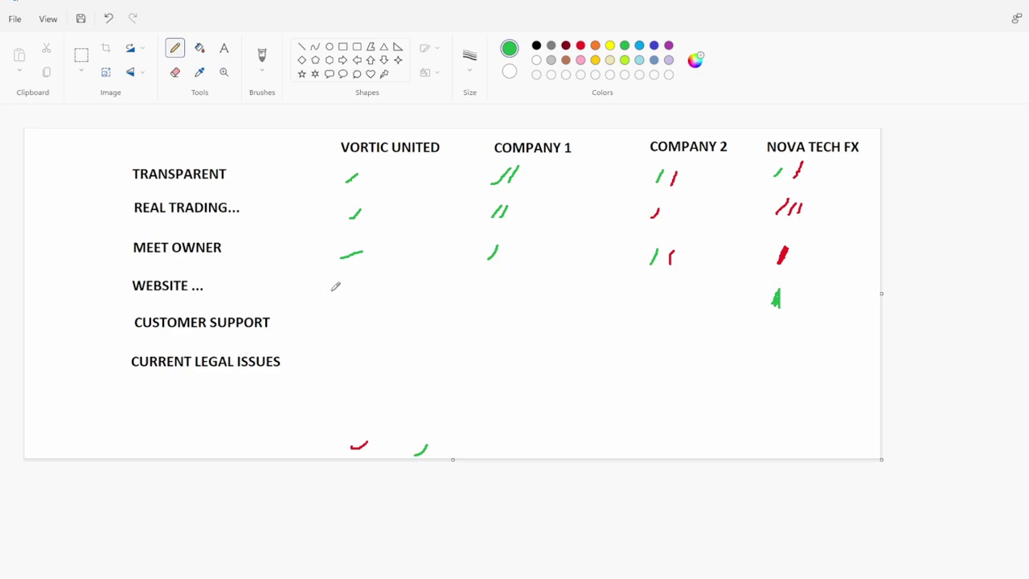
left_click_drag(335, 292, 349, 282)
left_click_drag(488, 296, 496, 283)
Step: Draw red marks for COMPANY 2 in the CURRENT LEGAL ISSUES and WEBSITE rows
left_click(580, 47)
left_click_drag(649, 377, 657, 364)
left_click_drag(649, 293, 661, 279)
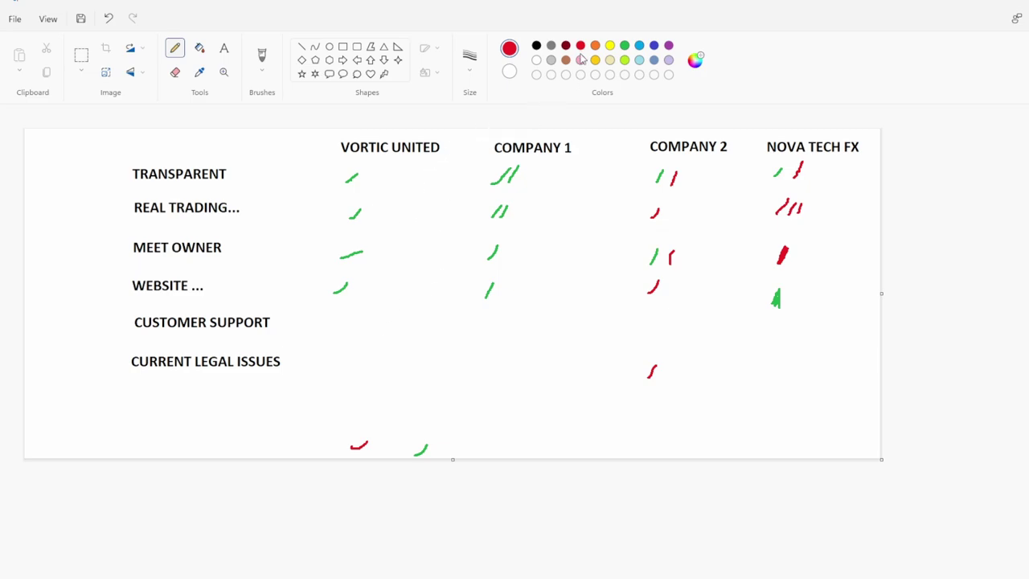
Step: Rate CURRENT LEGAL ISSUES with green strokes for VORTIC UNITED and COMPANY 1 and a thick red bar for NOVA TECH FX
left_click(625, 46)
left_click_drag(324, 373, 335, 361)
left_click_drag(491, 376, 509, 354)
left_click(581, 46)
left_click_drag(788, 379, 797, 368)
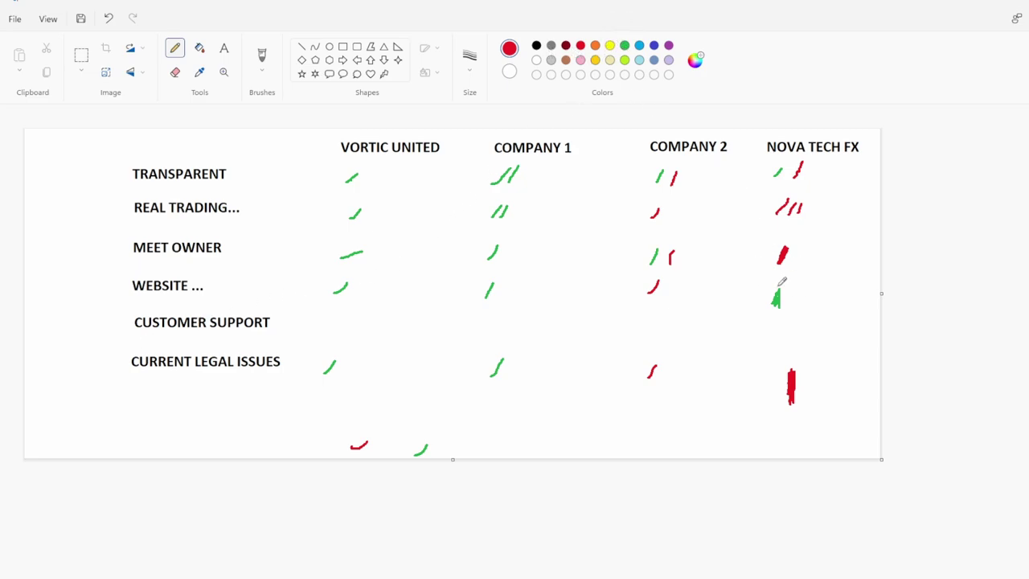
Step: Rate CUSTOMER SUPPORT with thick marks in red for NOVA TECH FX, green for VORTIC UNITED, yellow for COMPANY 1 and green for COMPANY 2
left_click_drag(788, 347, 795, 338)
left_click(625, 45)
mouse_move(331, 335)
left_mouse_down()
mouse_move(341, 315)
mouse_move(338, 330)
left_mouse_up()
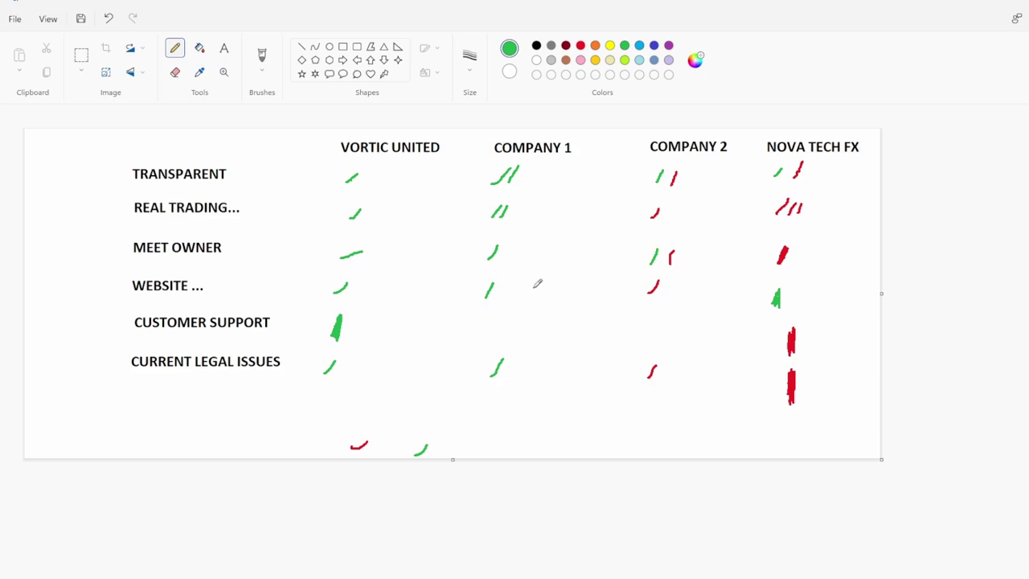
left_click(610, 46)
left_click_drag(494, 325, 490, 350)
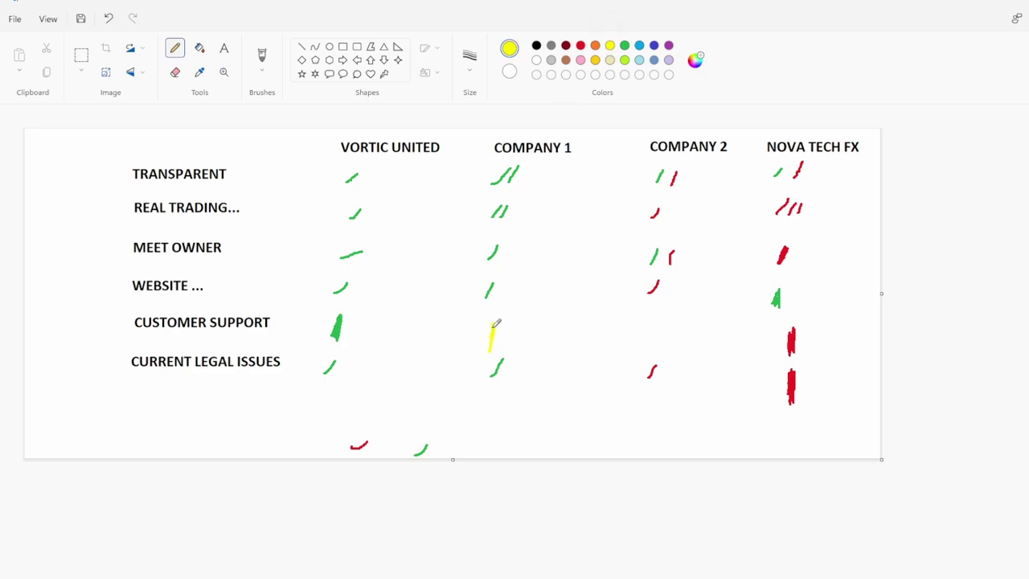
left_click(625, 46)
left_click_drag(651, 338, 656, 330)
Step: Add a black text label "COST" as a new row below CURRENT LEGAL ISSUES
left_click(223, 47)
left_click(141, 399)
type("COST")
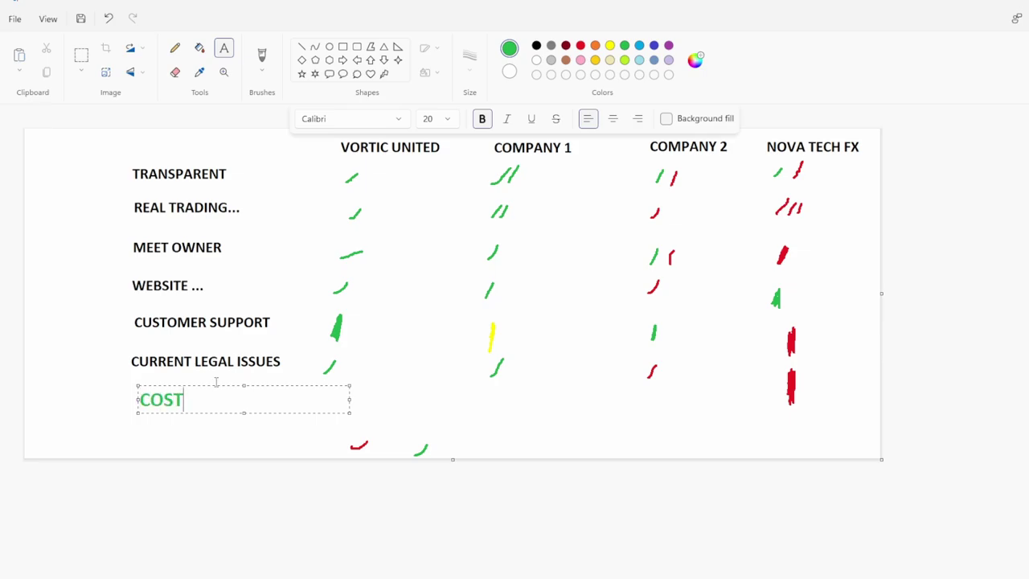
left_click_drag(187, 399, 139, 399)
left_click(536, 45)
Step: Fill the COST row with a thick green pencil mark for COMPANY 1 and a handwritten green "50" for VORTIC UNITED
left_click(176, 48)
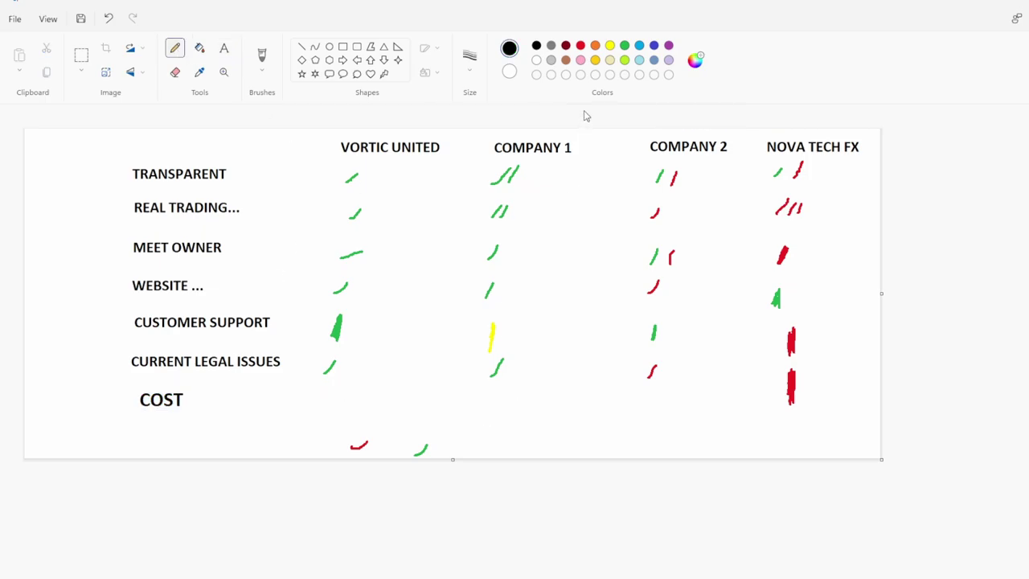
left_click(625, 46)
left_click_drag(493, 412, 497, 410)
mouse_move(340, 391)
left_mouse_down()
mouse_move(344, 404)
mouse_move(347, 396)
left_mouse_up()
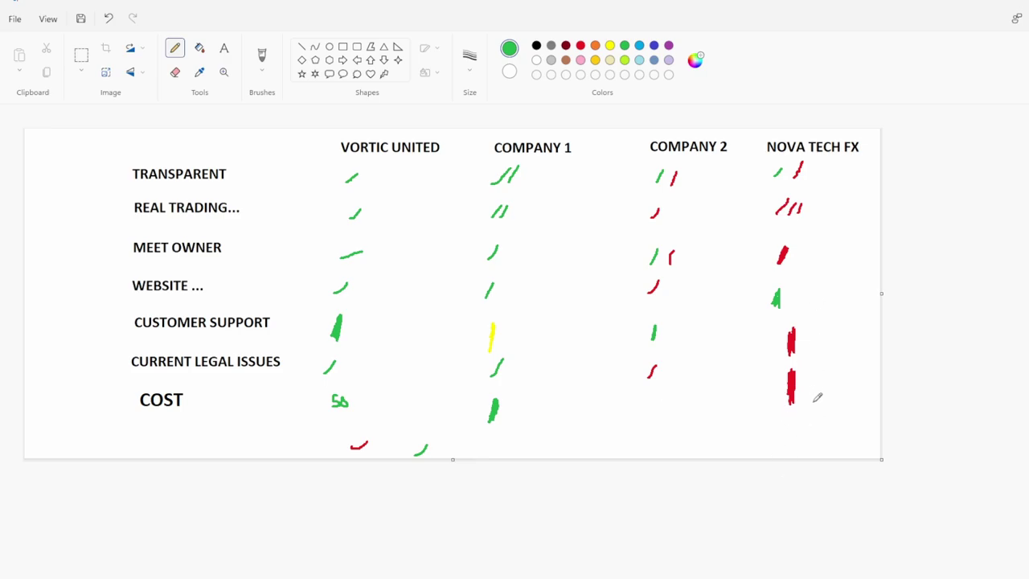
Step: Draw a red dash for NOVA TECH FX and a red and yellow mark for COMPANY 2 in the COST row
left_click(581, 46)
left_click_drag(783, 432, 804, 429)
left_click_drag(654, 411, 653, 421)
left_click(581, 45)
left_click(625, 45)
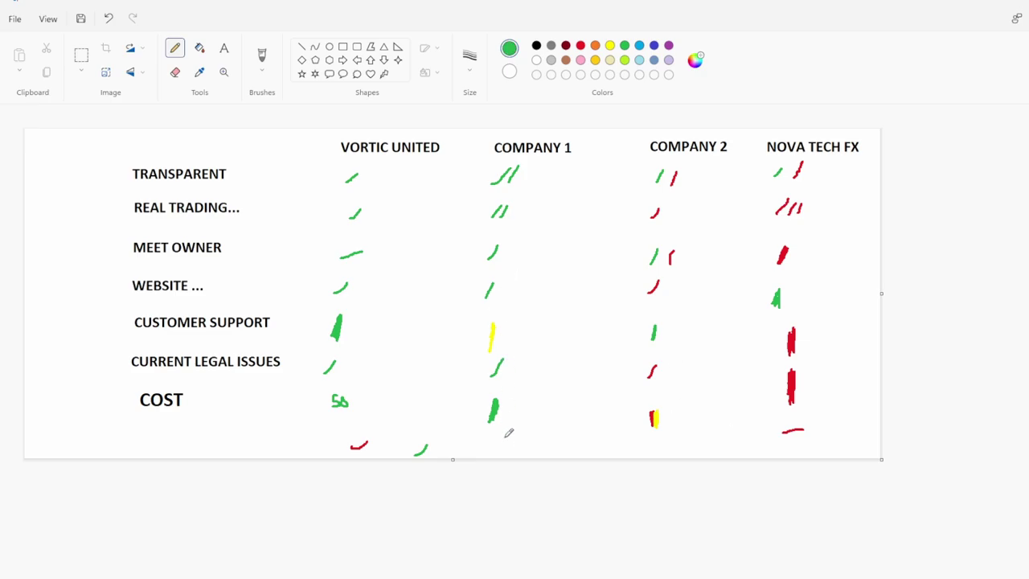